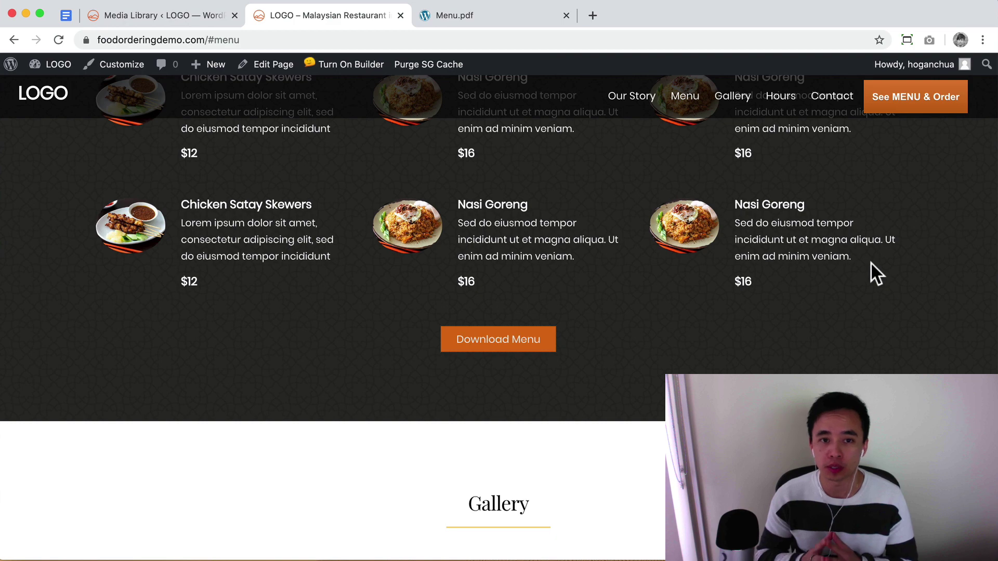
# - Test the Download Menu button, dismiss the save prompt, view Menu.pdf, then return to the site
pyautogui.click(499, 341)
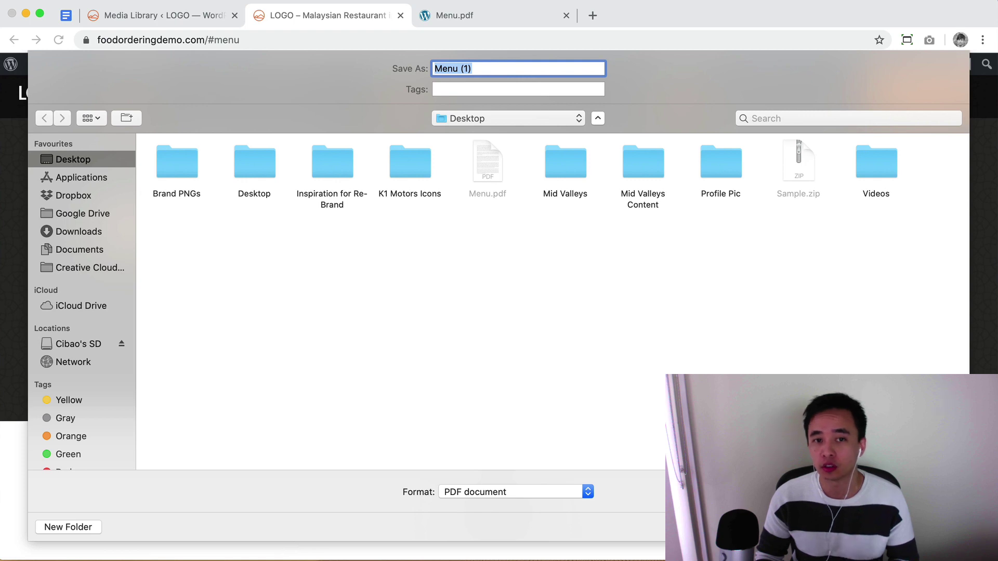
pyautogui.press('Escape')
pyautogui.click(460, 16)
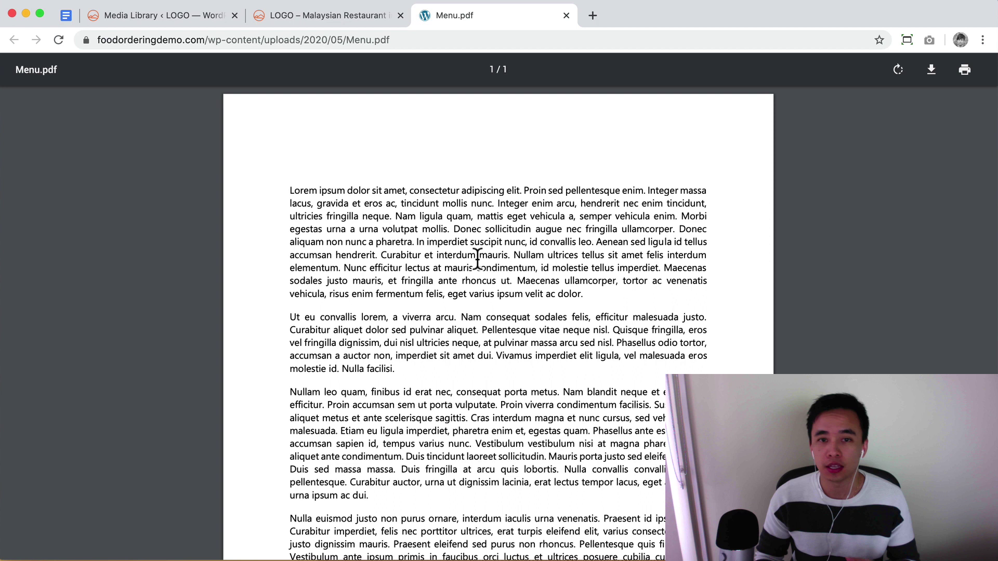
pyautogui.moveTo(966, 56)
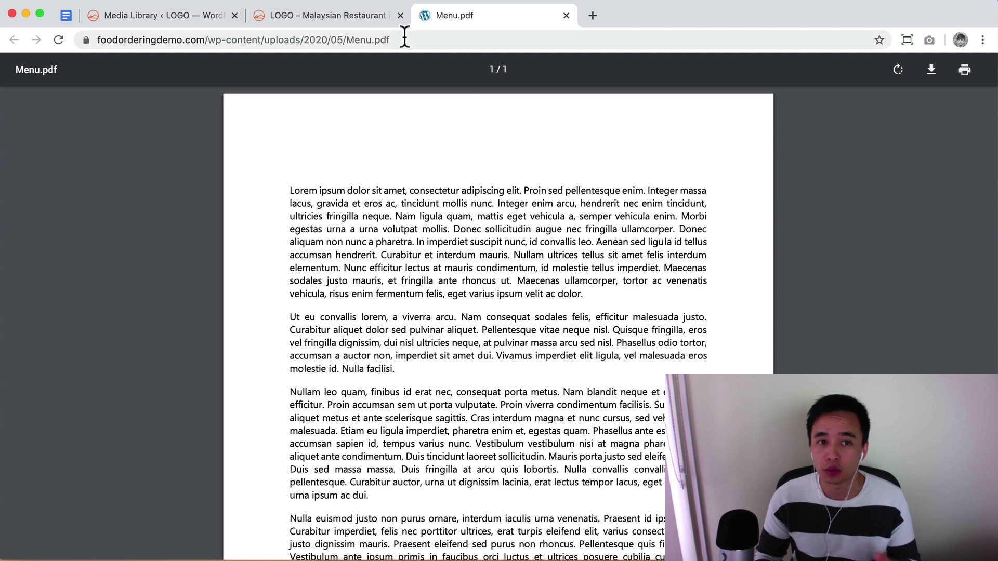
pyautogui.click(379, 19)
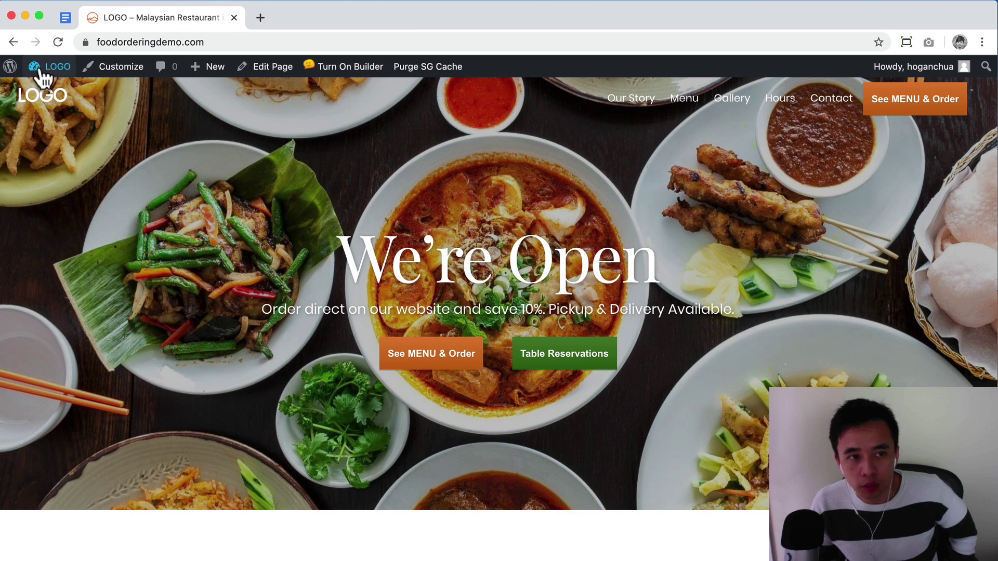
# - Upload Sample.zip and Menu.pdf from the Desktop through the Media Library's Add New uploader
pyautogui.moveTo(44, 77)
pyautogui.click(40, 98)
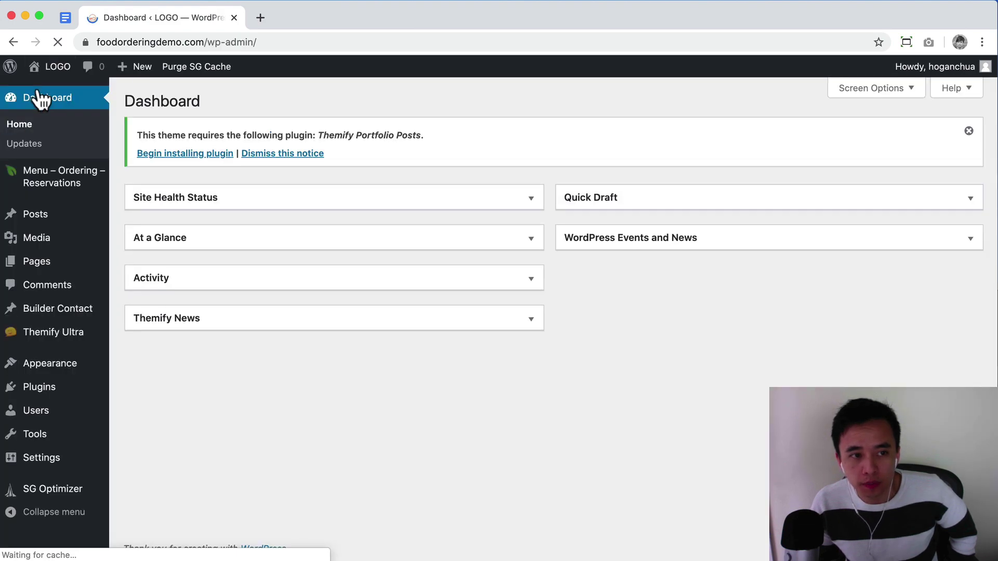
pyautogui.click(32, 244)
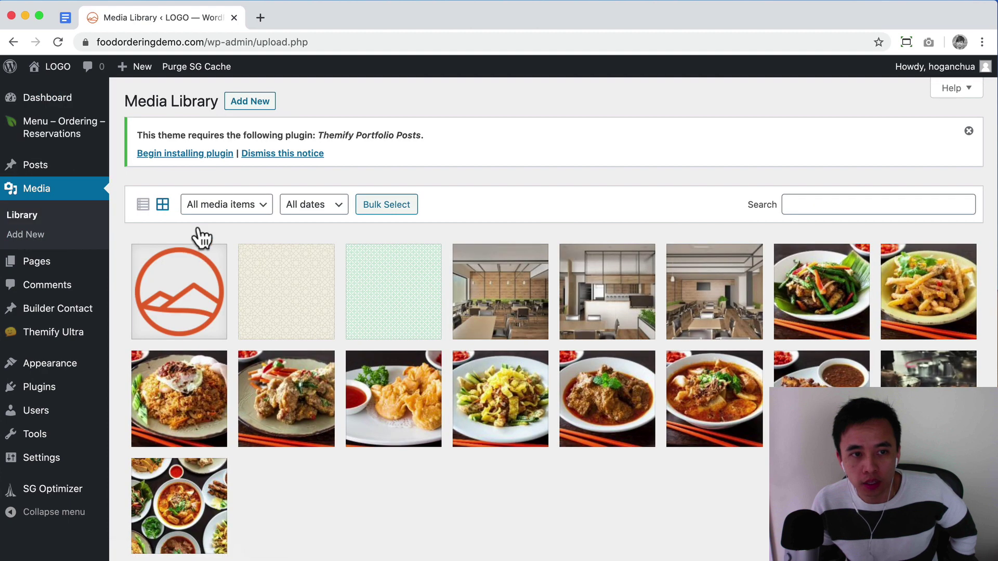
pyautogui.click(244, 109)
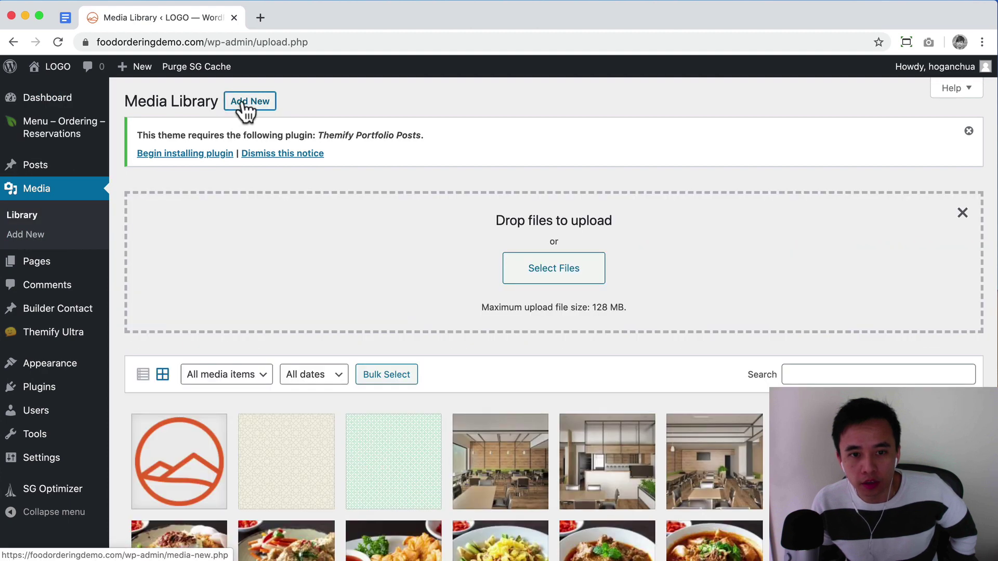
pyautogui.click(557, 275)
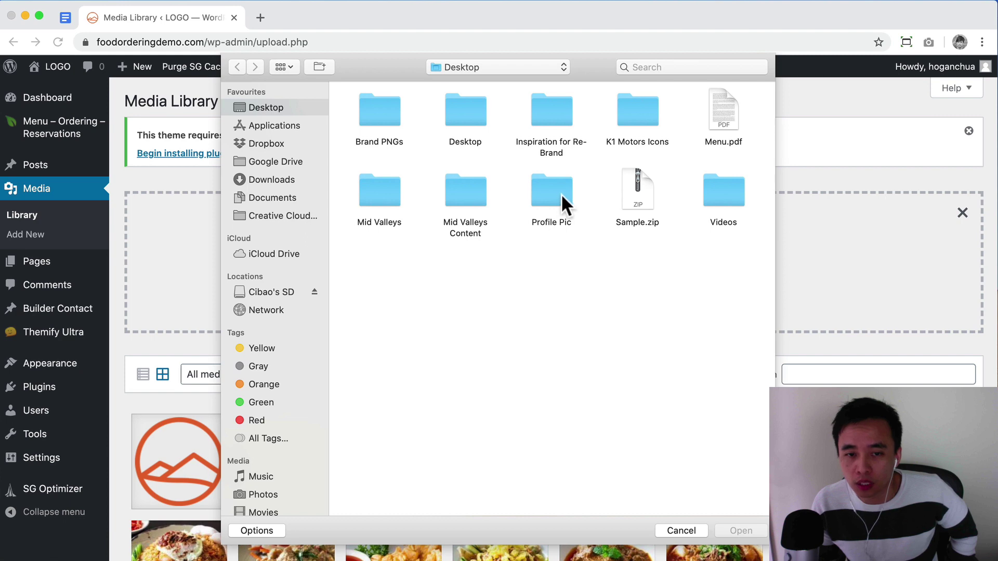
pyautogui.moveTo(639, 204); pyautogui.dragTo(628, 179)
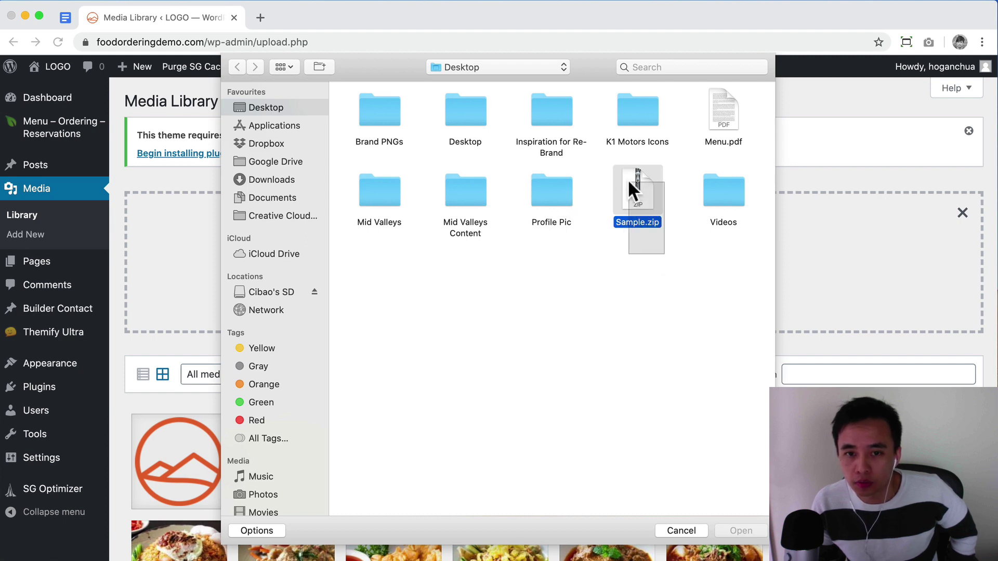
pyautogui.keyDown('super'); pyautogui.click(728, 107); pyautogui.keyUp('super')
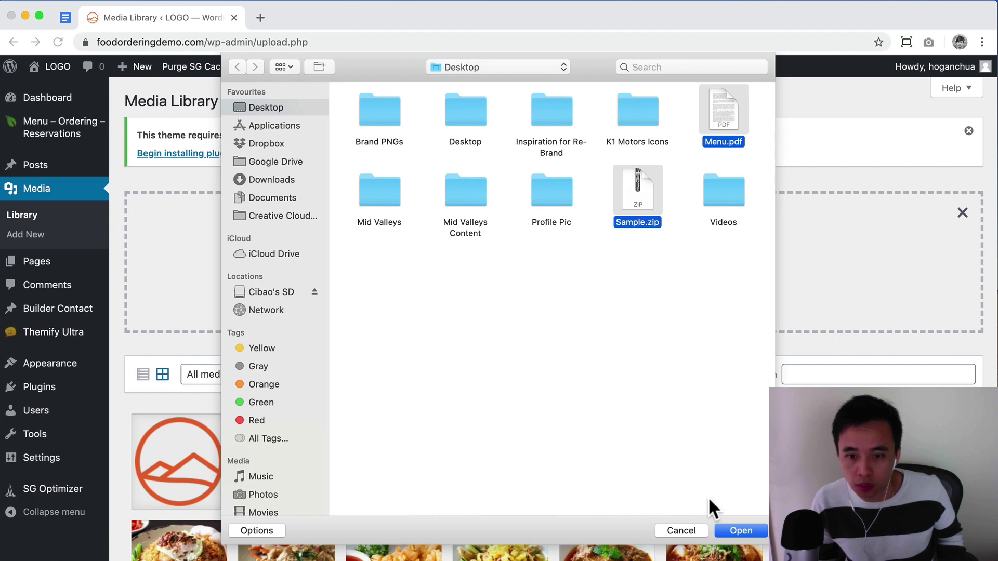
pyautogui.click(731, 528)
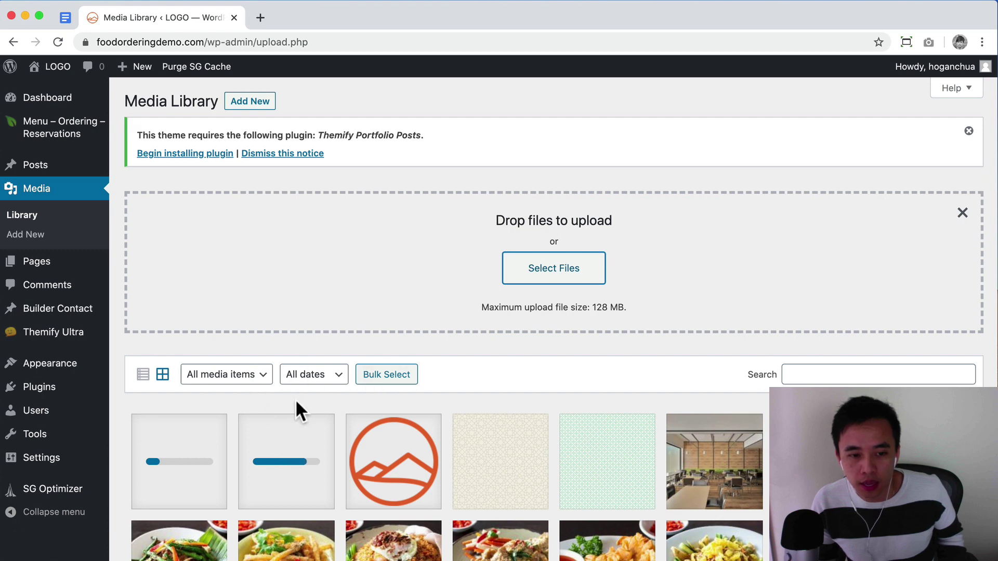
# - Copy the Sample.zip file URL from its Attachment Details, then close the details
pyautogui.click(283, 444)
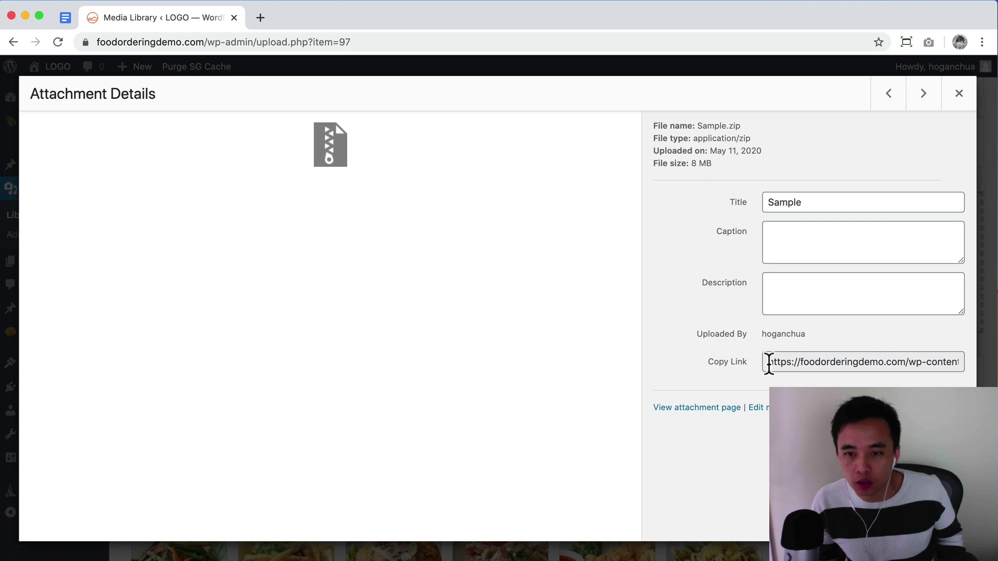
pyautogui.moveTo(769, 362); pyautogui.dragTo(963, 362)
pyautogui.press('super+c')
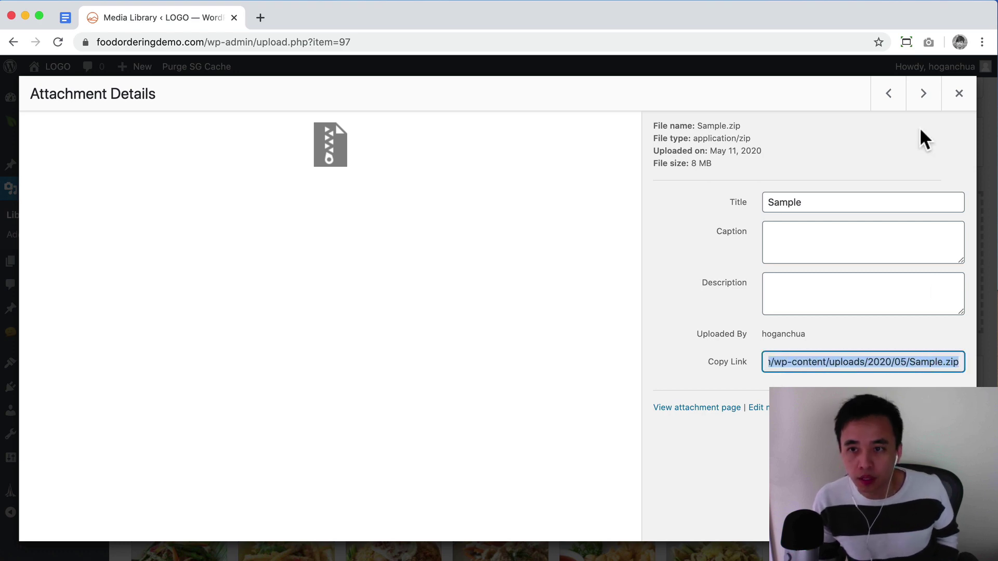
pyautogui.click(960, 101)
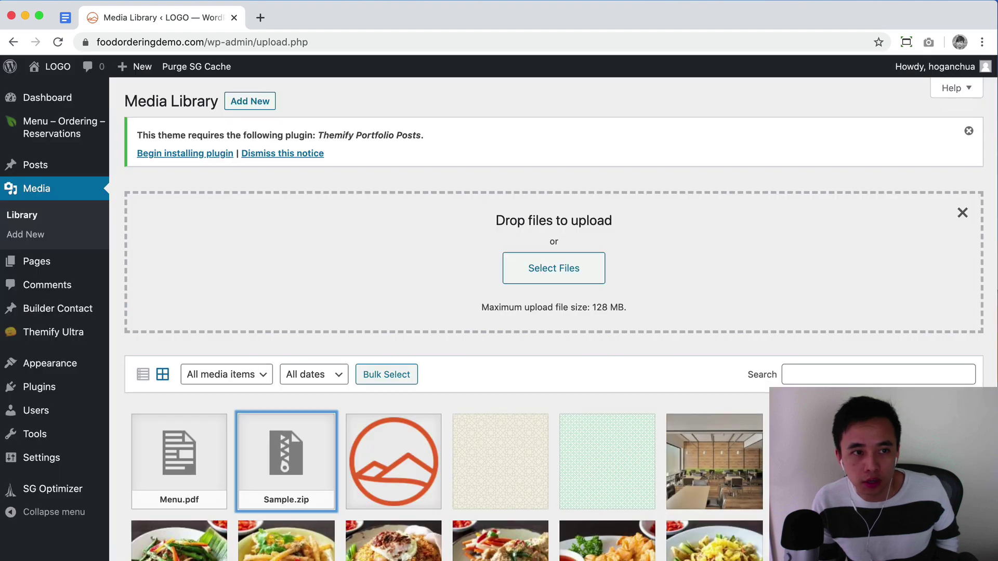
# - Edit the downloadable-file post and add a new paragraph reading 'Download Link'
pyautogui.click(33, 169)
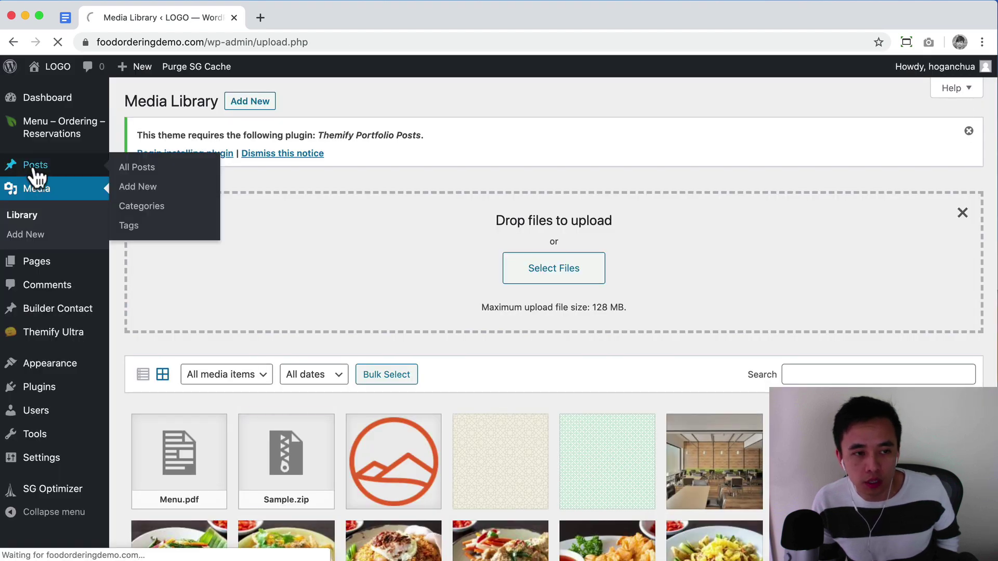
pyautogui.click(221, 268)
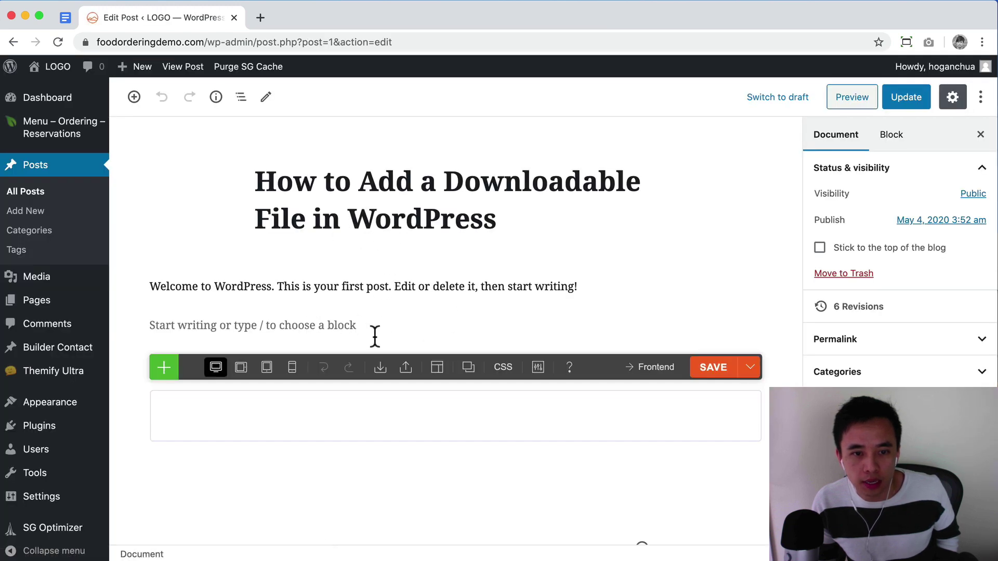
pyautogui.click(266, 327)
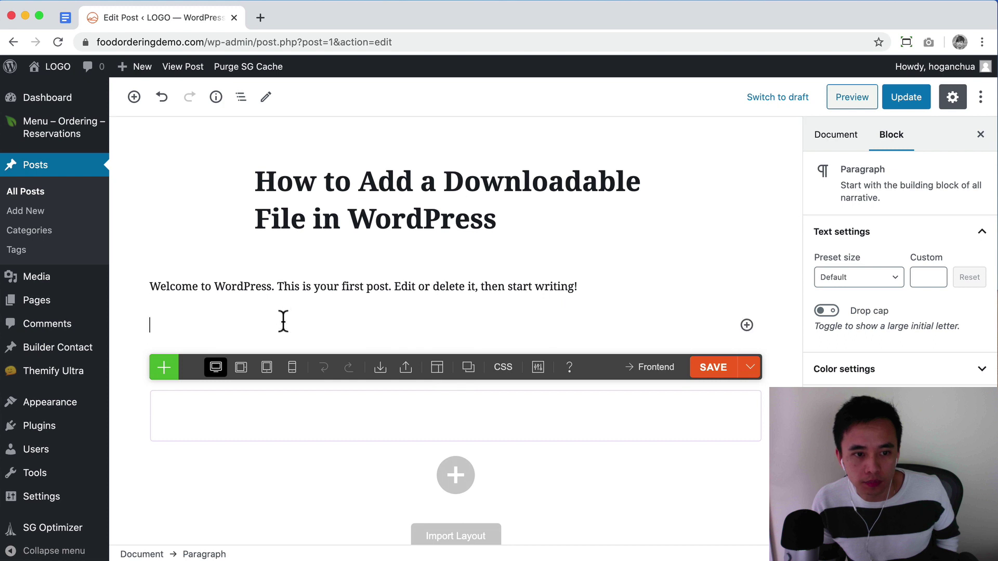
pyautogui.write('Odnwl')
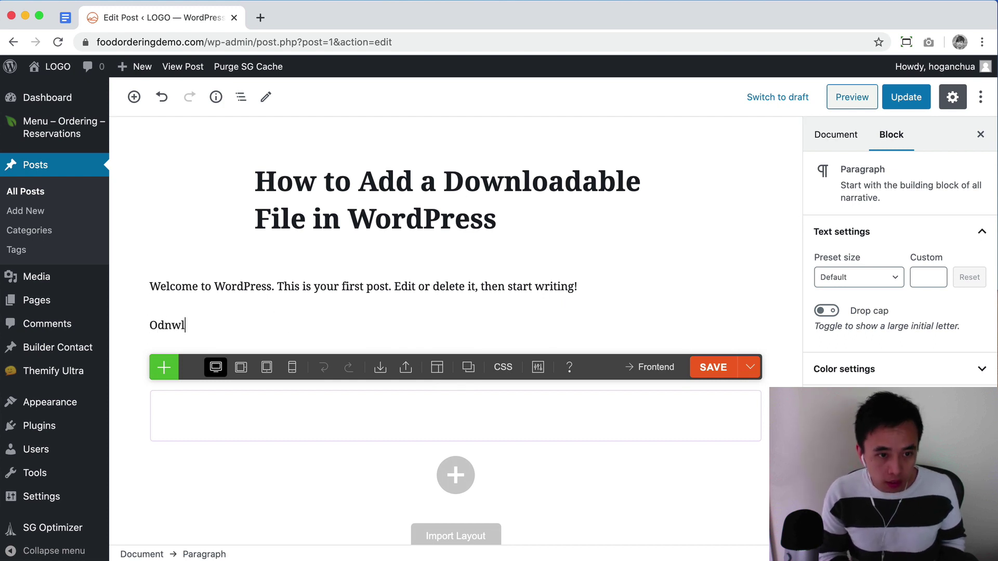
pyautogui.write('ownload Link')
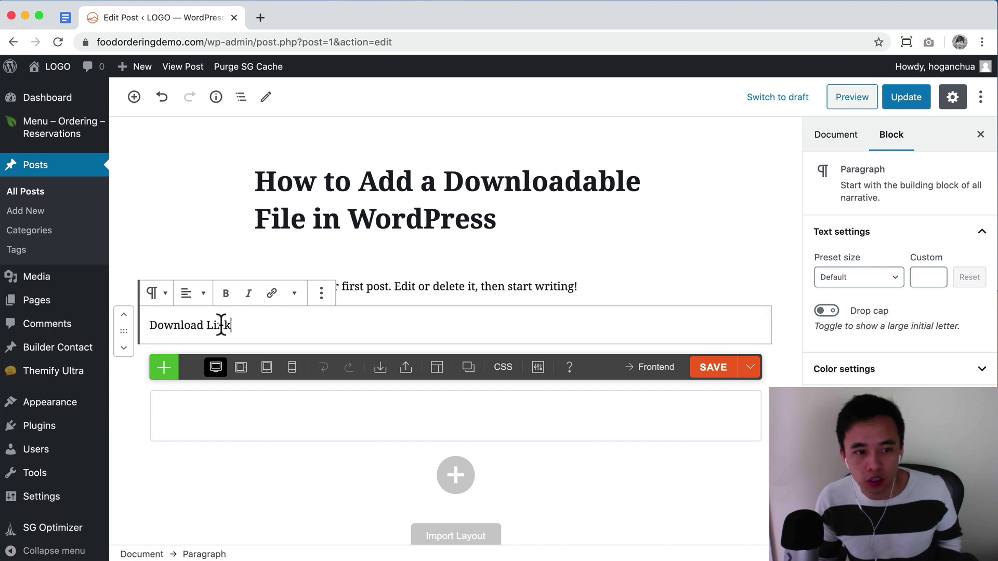
# - Link the 'Download Link' text to the Sample.zip URL, opening in a new tab
pyautogui.moveTo(233, 325); pyautogui.dragTo(149, 325)
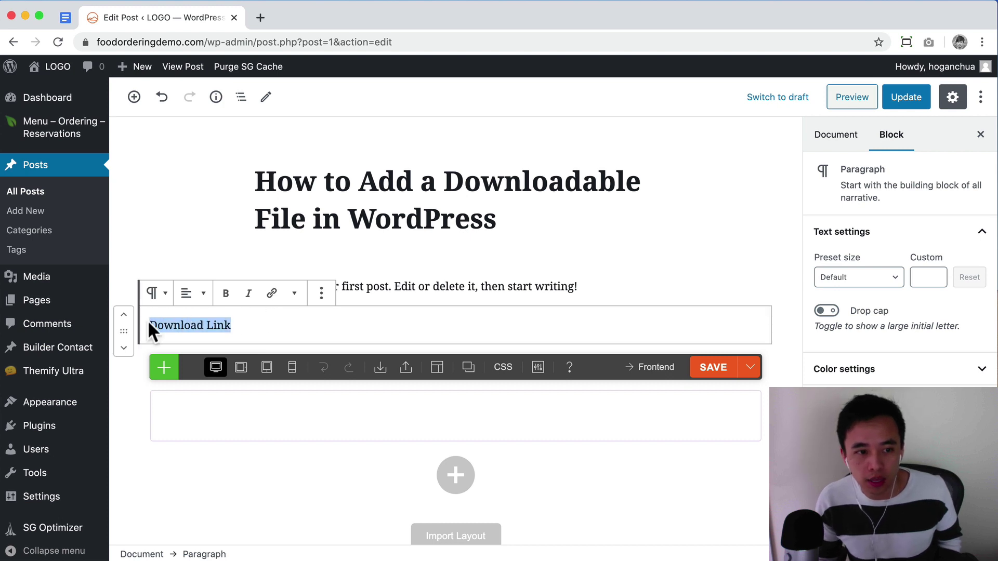
pyautogui.click(271, 293)
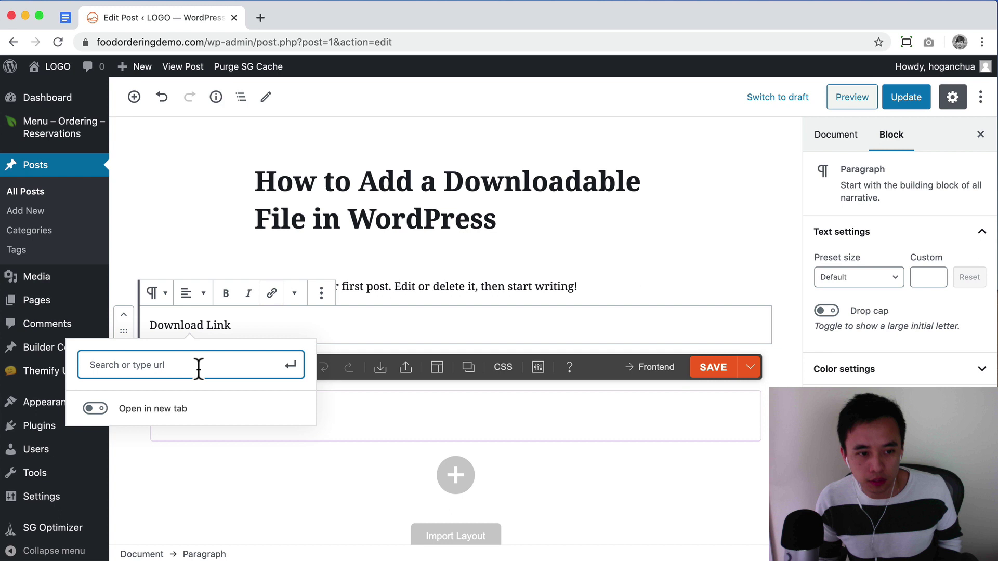
pyautogui.press('super+v')
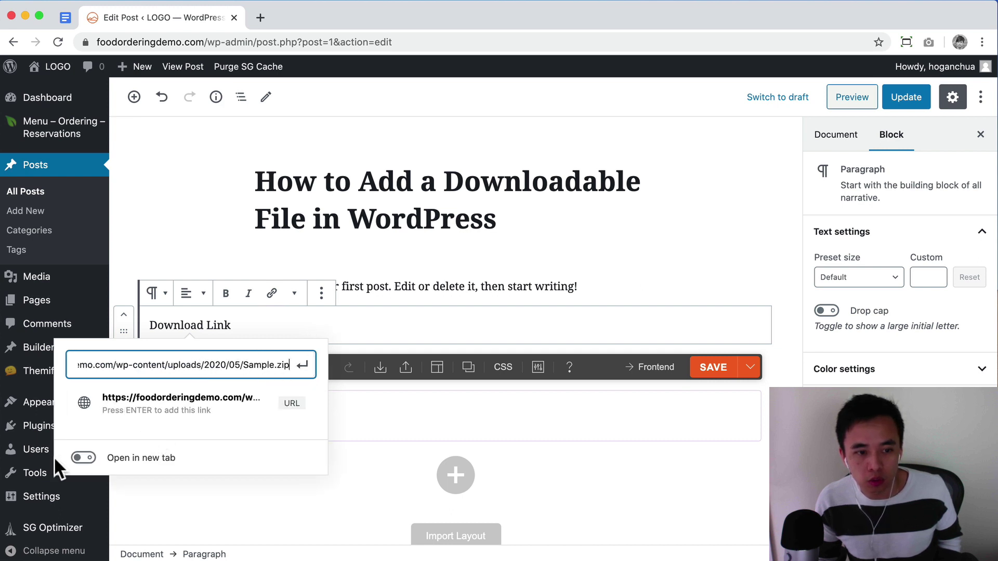
pyautogui.click(196, 413)
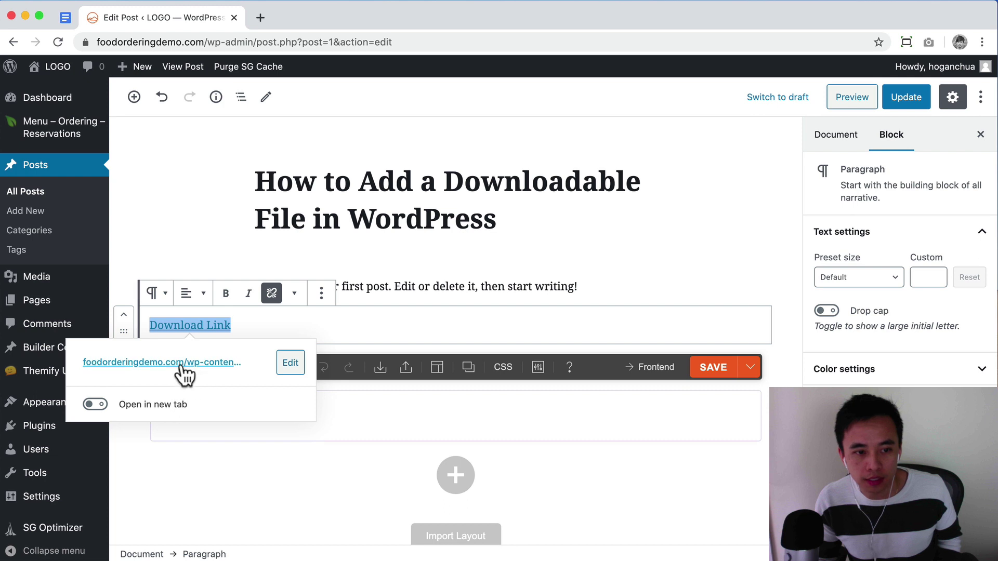
pyautogui.click(94, 405)
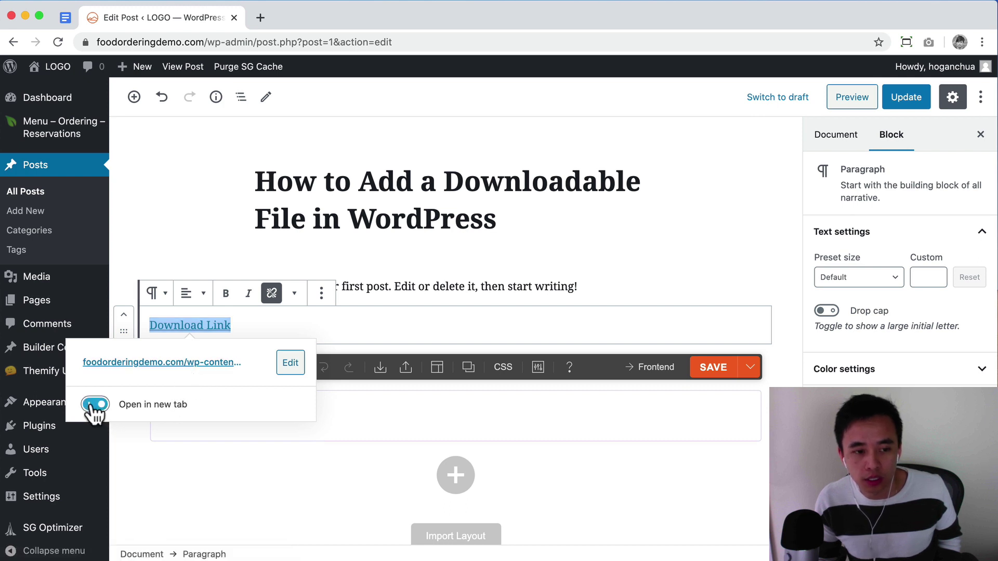
# - Update the post and open the published post in a new tab
pyautogui.click(728, 482)
pyautogui.click(908, 97)
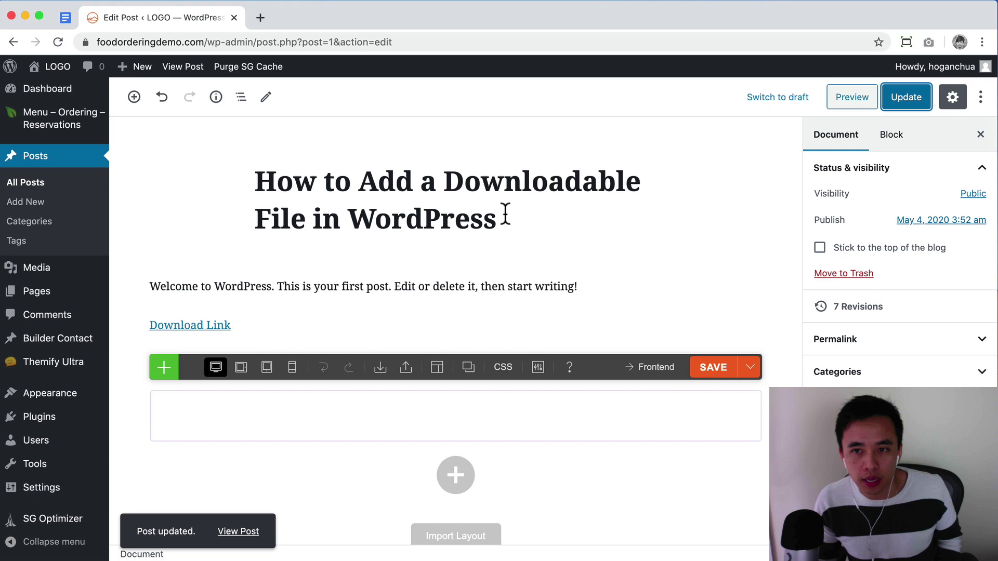
pyautogui.click(450, 213)
pyautogui.click(452, 138)
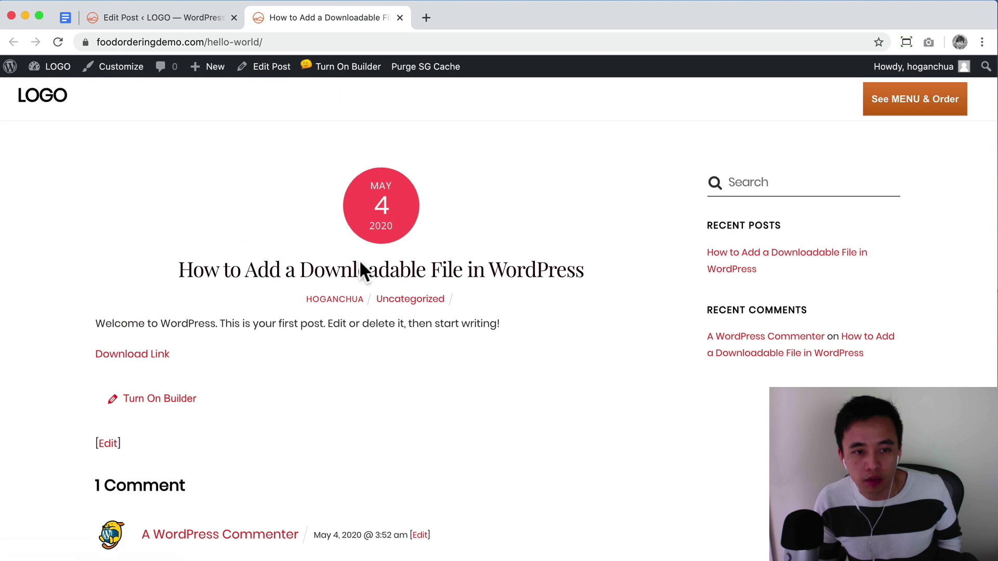
# - Confirm the Download Link offers Sample.zip for saving, cancel, and go to the homepage
pyautogui.click(141, 354)
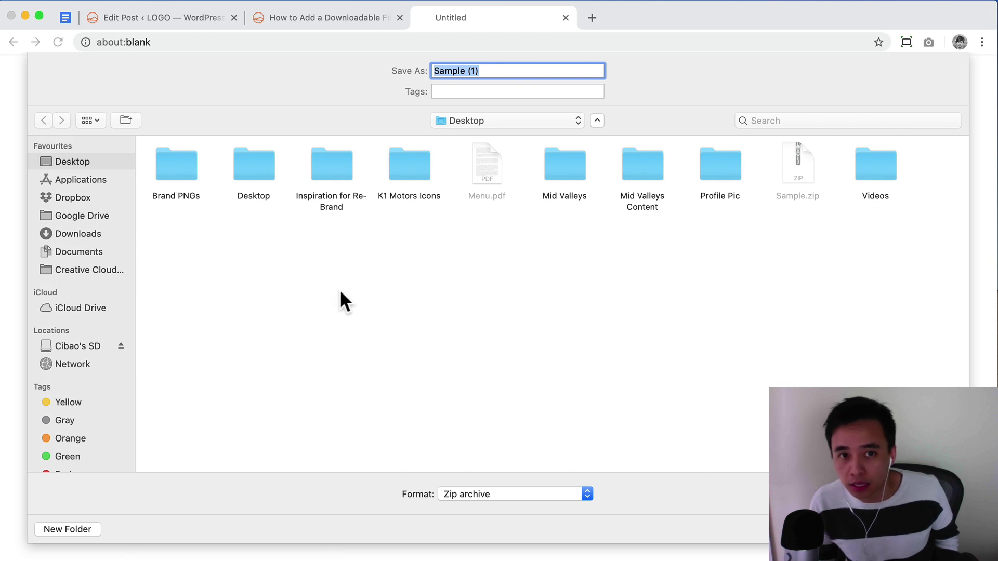
pyautogui.click(932, 529)
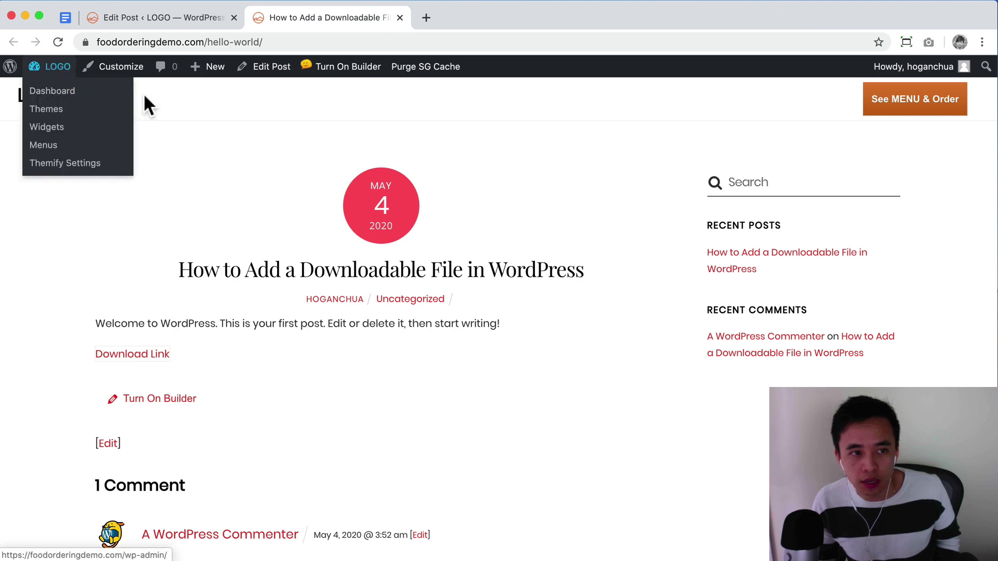
pyautogui.click(39, 100)
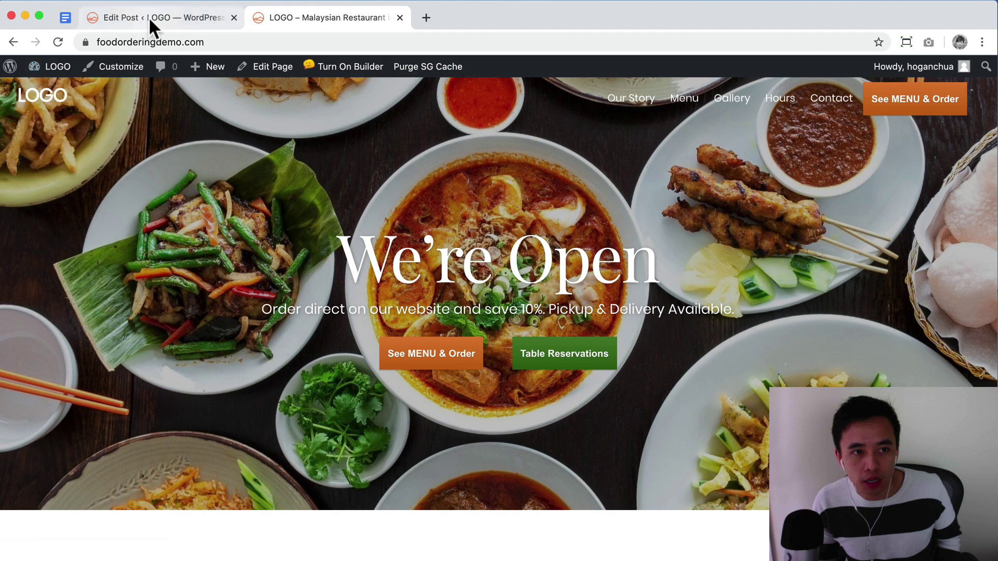
# - Copy Menu.pdf's file URL from its Media Library attachment details, then close them
pyautogui.click(149, 16)
pyautogui.click(34, 268)
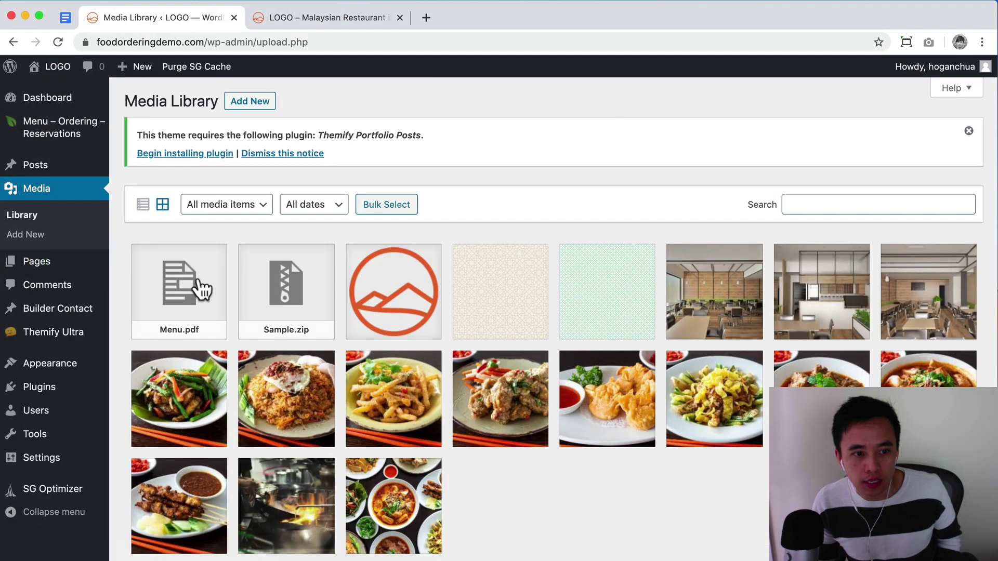
pyautogui.click(196, 285)
pyautogui.click(770, 362)
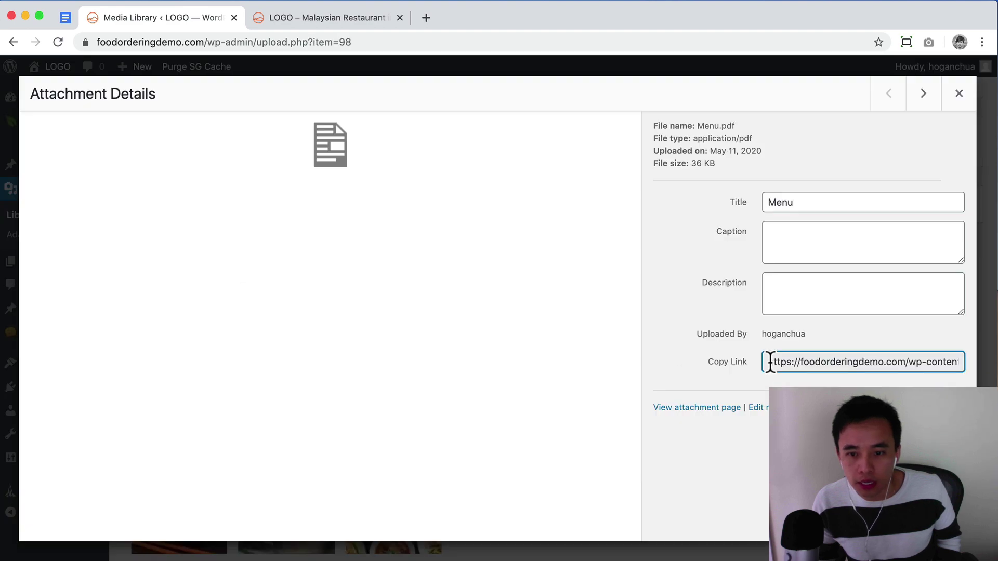
pyautogui.press('super+a')
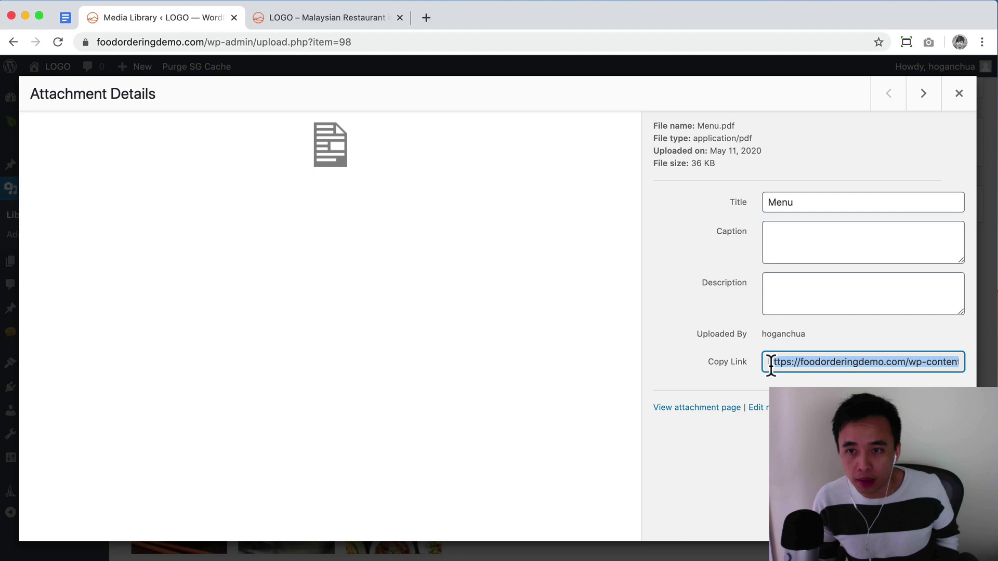
pyautogui.click(962, 101)
# - Open the homepage in the visual builder and bring up the Download Menu button's settings
pyautogui.click(312, 11)
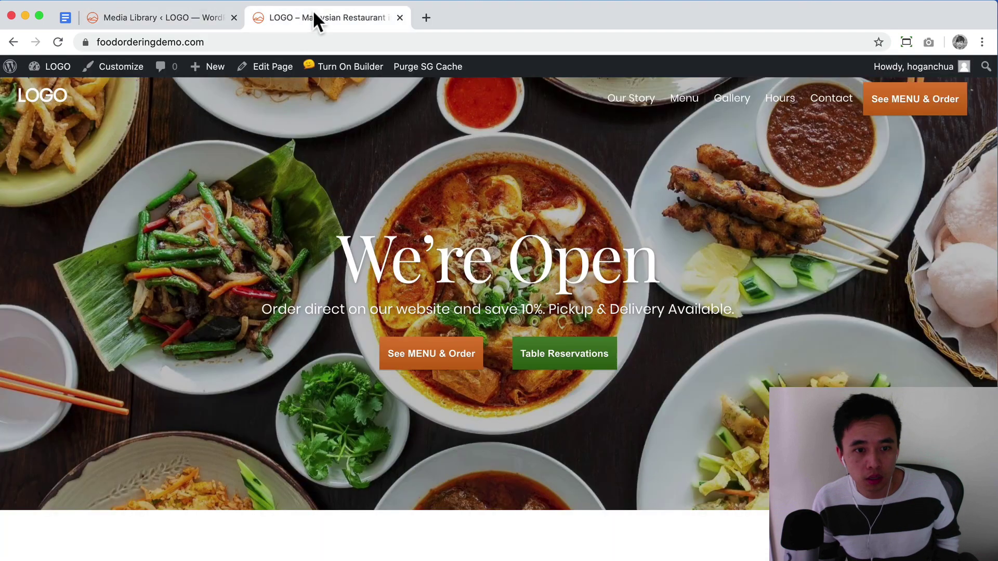
pyautogui.click(358, 68)
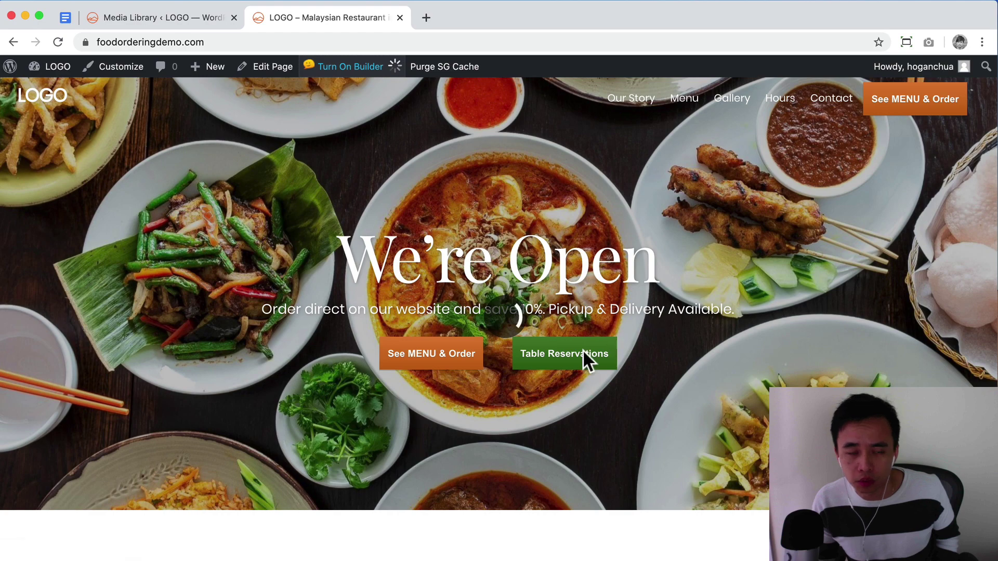
pyautogui.scroll(-12, 667, 370)
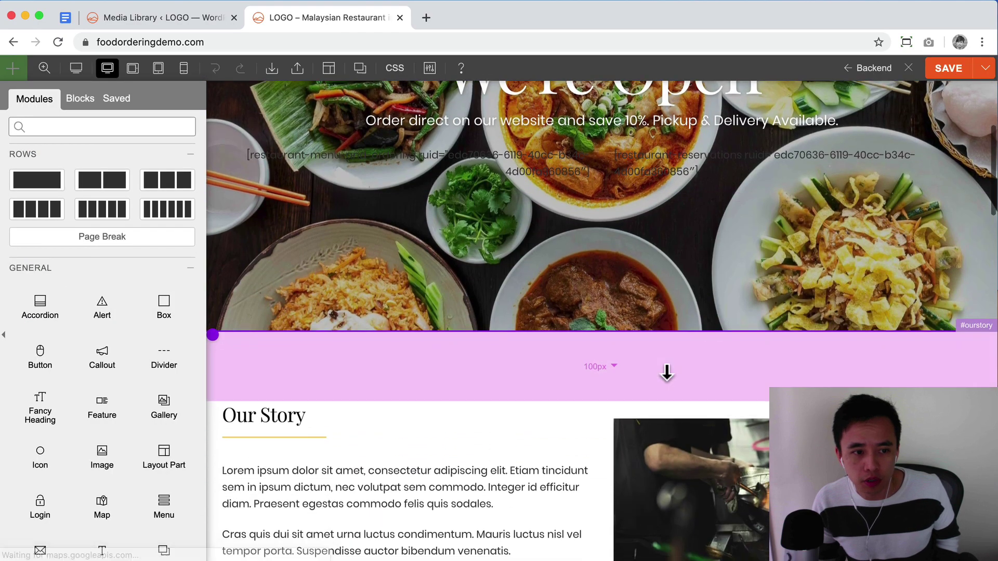
pyautogui.scroll(-8, 666, 370)
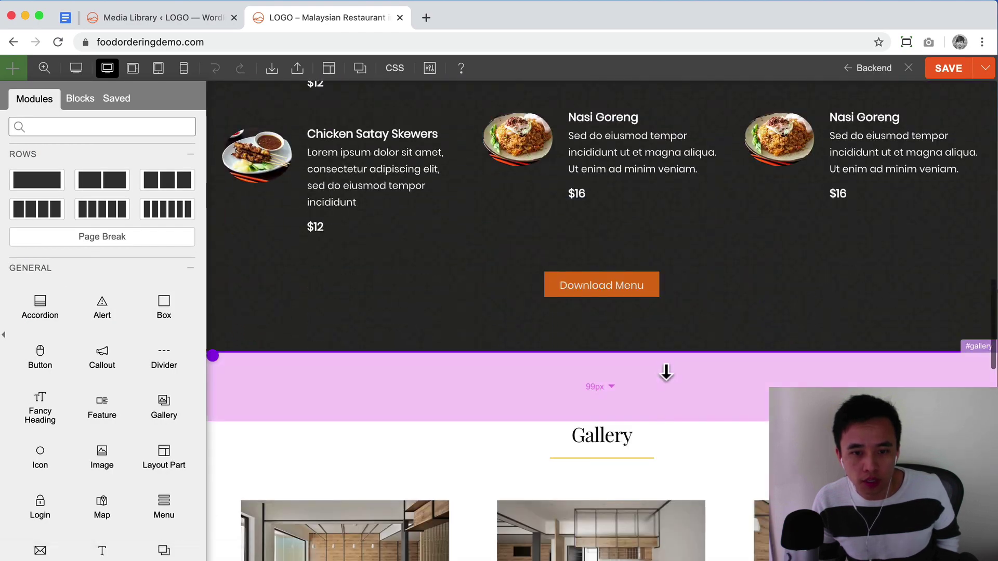
pyautogui.scroll(1, 666, 367)
pyautogui.scroll(-2, 147, 386)
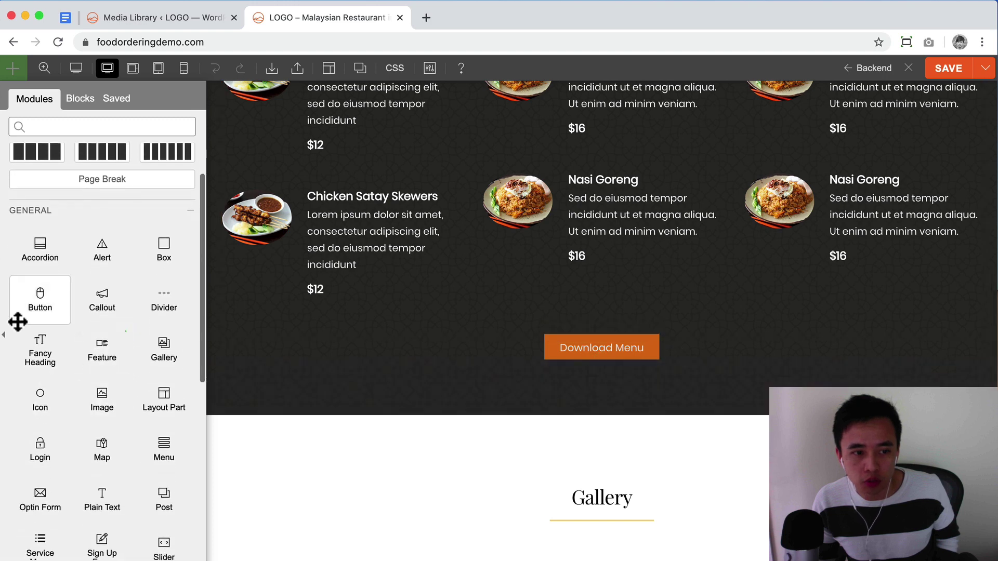
pyautogui.moveTo(130, 292); pyautogui.dragTo(690, 345)
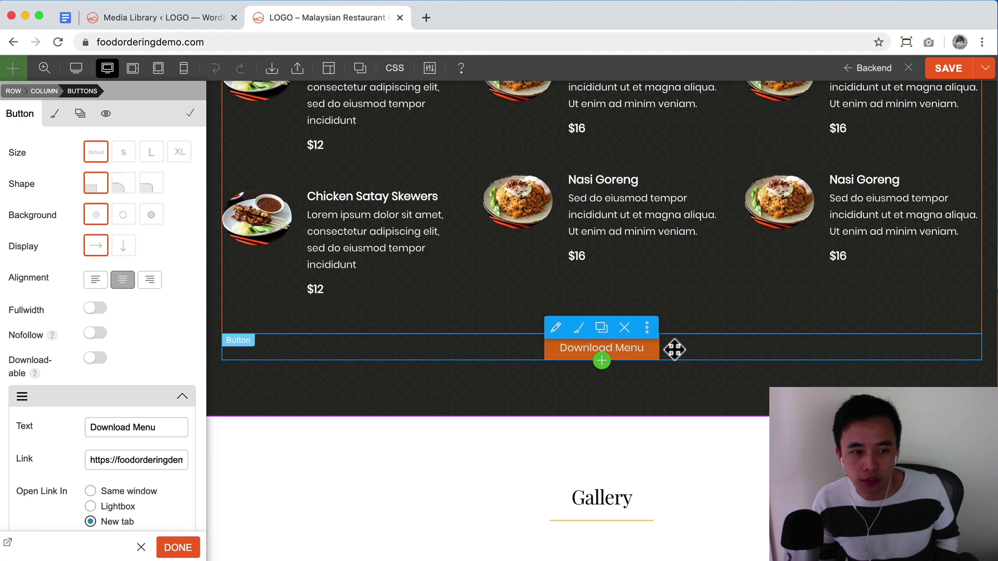
pyautogui.scroll(-3, 125, 426)
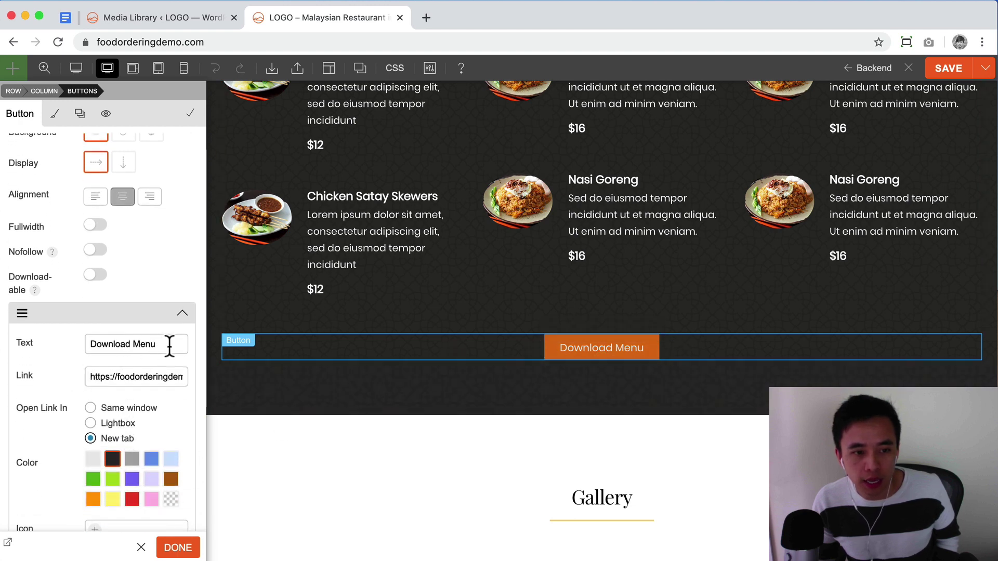
# - Replace the button's SAMPLE-PDF.pdf link with the Menu.pdf URL and confirm
pyautogui.moveTo(169, 345); pyautogui.dragTo(195, 375)
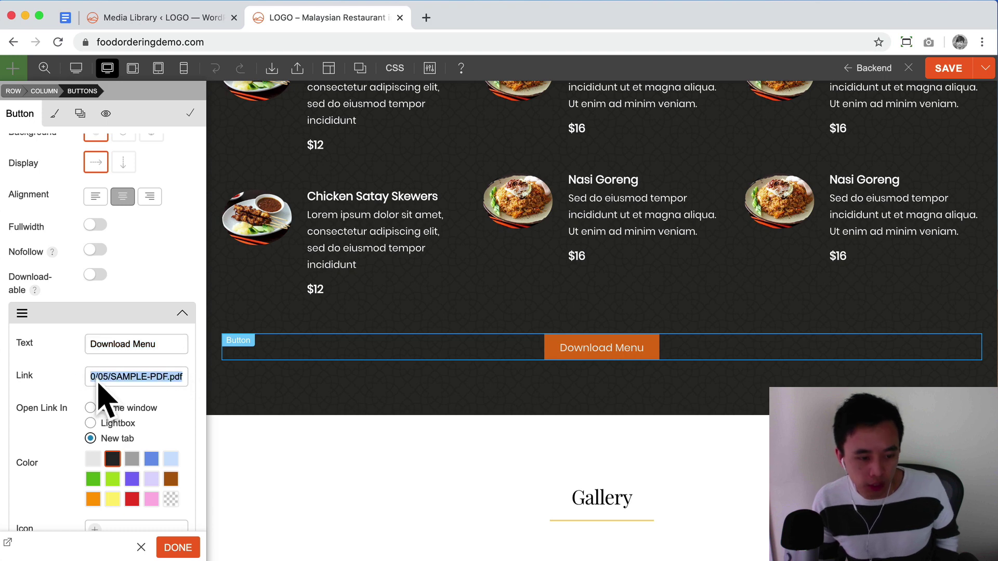
pyautogui.press('super+v')
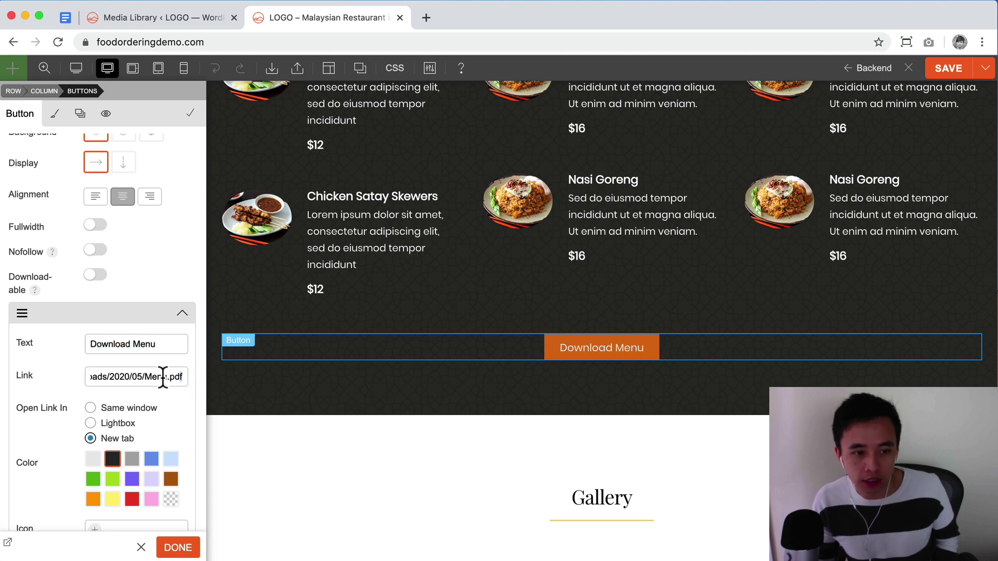
pyautogui.moveTo(163, 377); pyautogui.dragTo(25, 375)
pyautogui.click(178, 546)
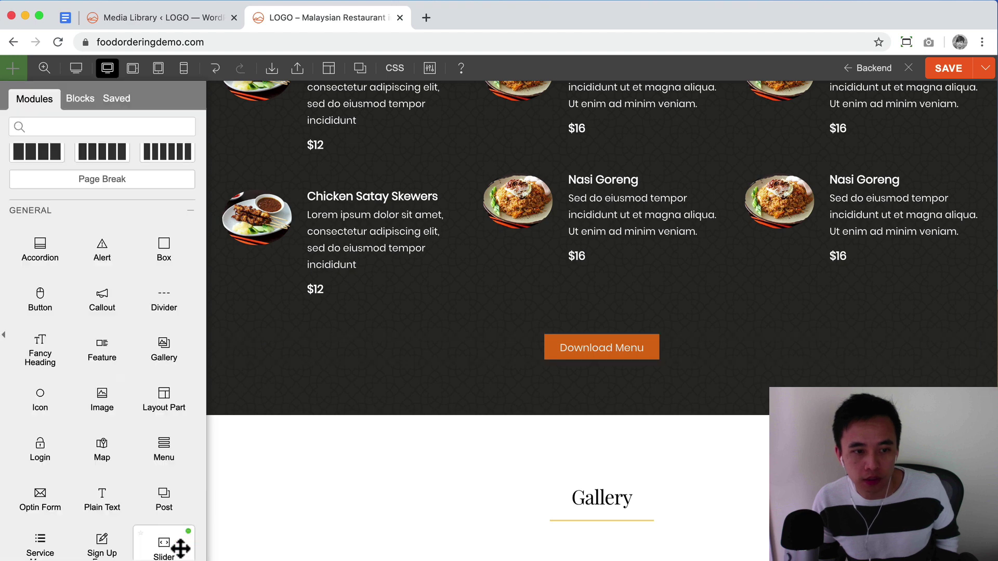
# - Save the homepage, exit the builder, and confirm Download Menu opens Menu.pdf
pyautogui.click(941, 78)
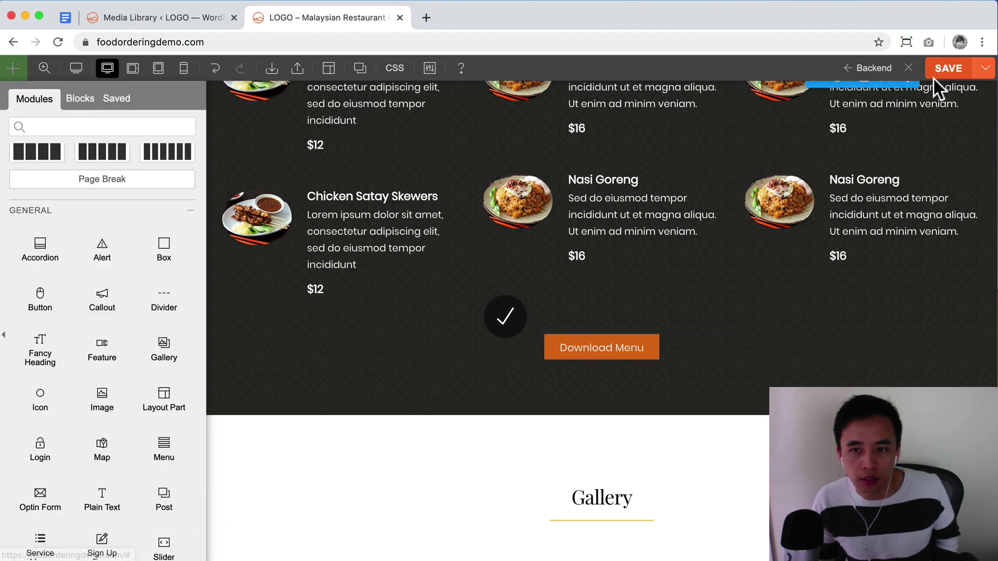
pyautogui.click(909, 68)
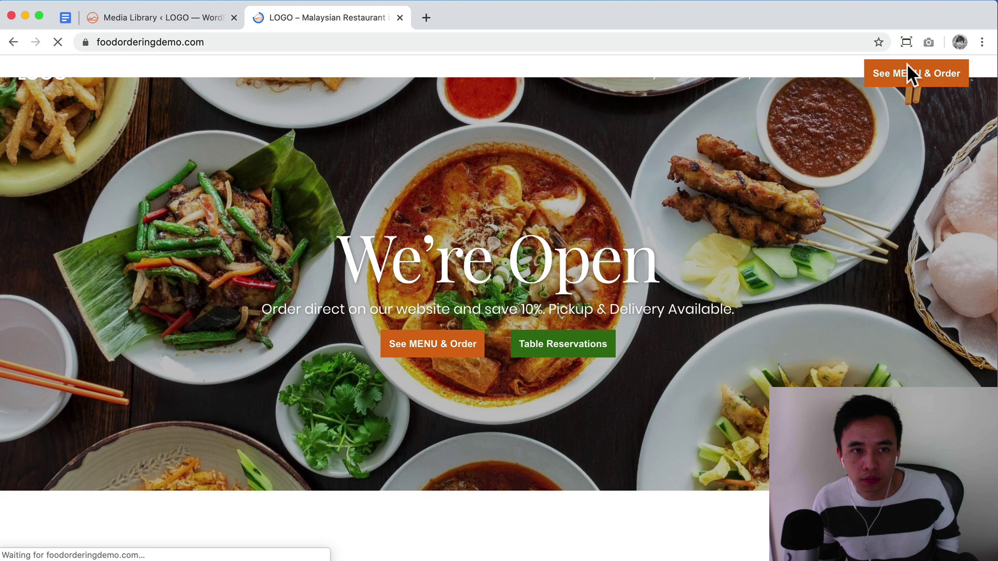
pyautogui.scroll(-4, 749, 197)
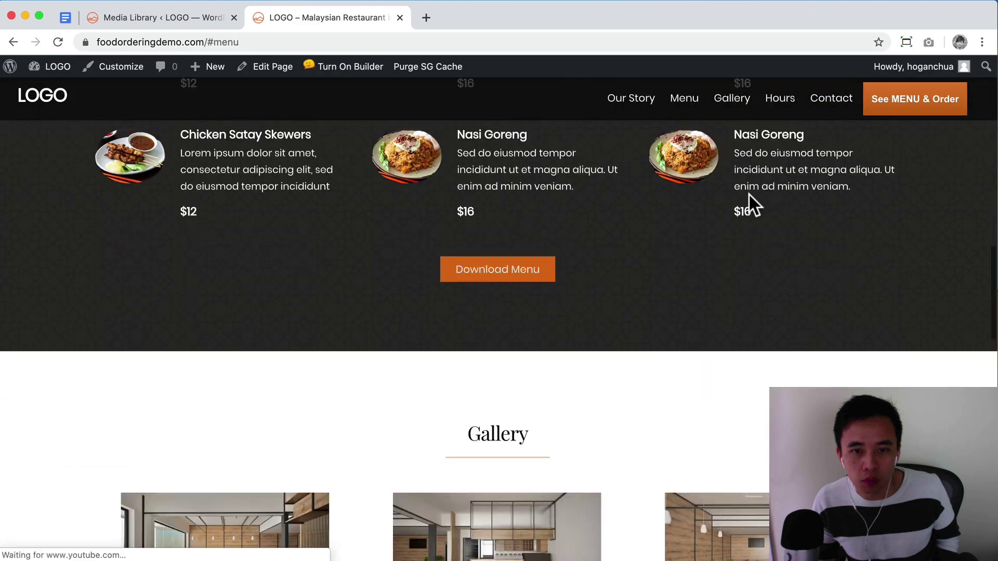
pyautogui.click(538, 271)
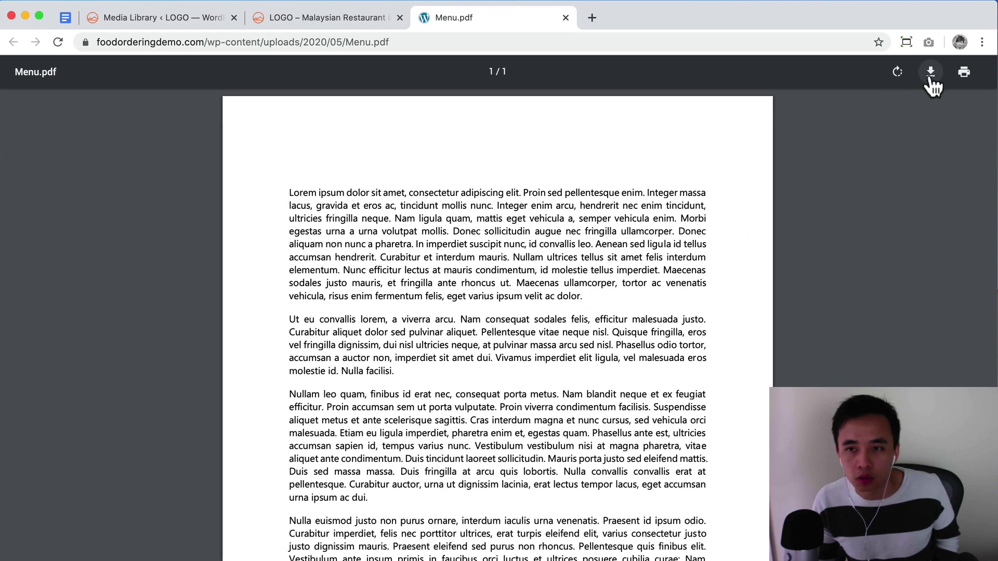
# - Turn on Downloadable for the Download Menu button, then save the page and exit the builder
pyautogui.click(335, 23)
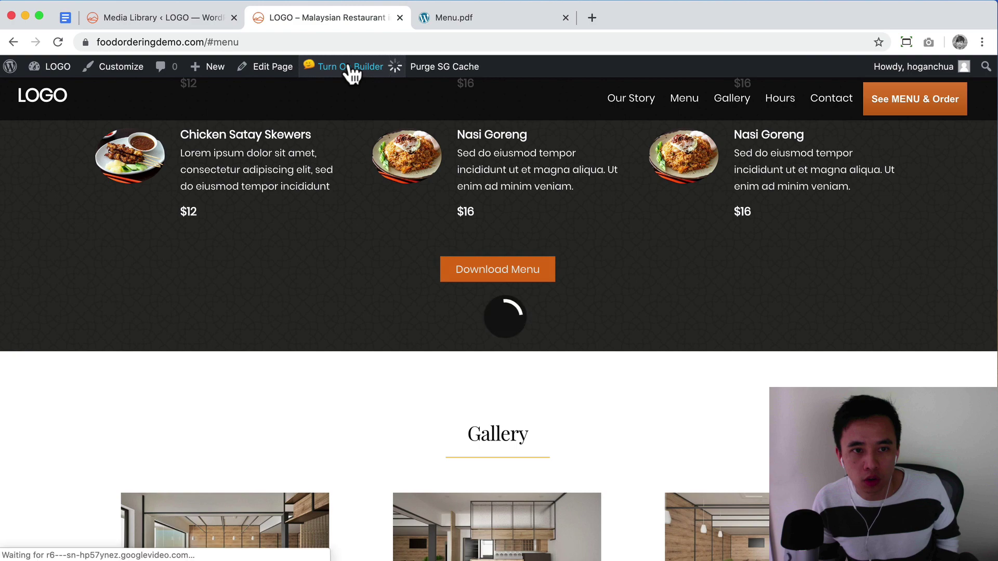
pyautogui.click(352, 75)
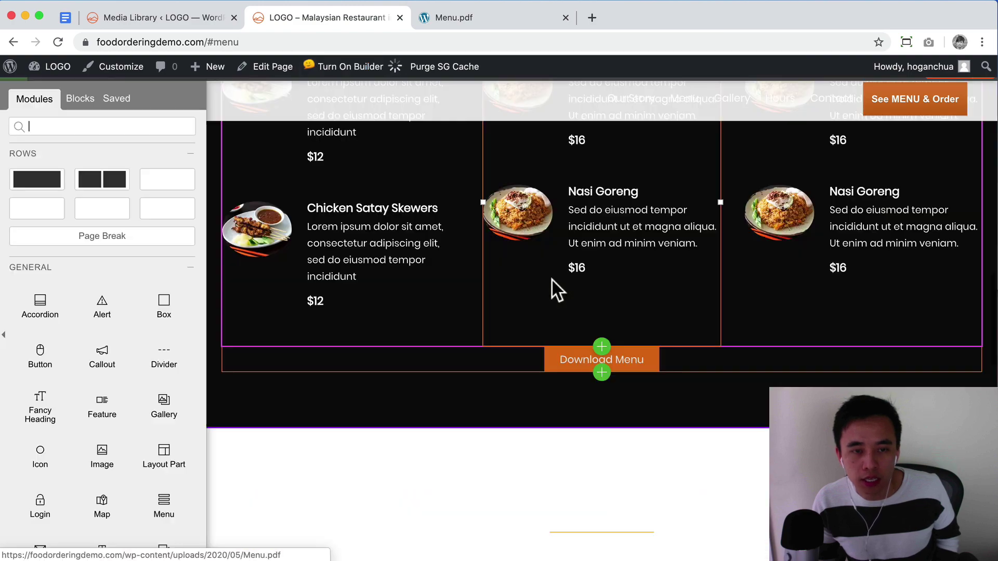
pyautogui.click(709, 364)
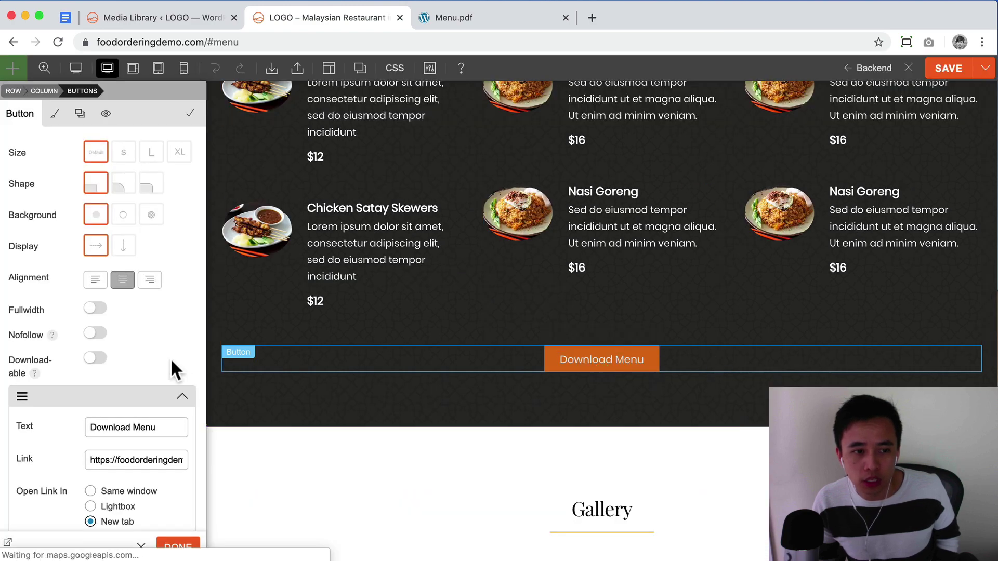
pyautogui.click(96, 359)
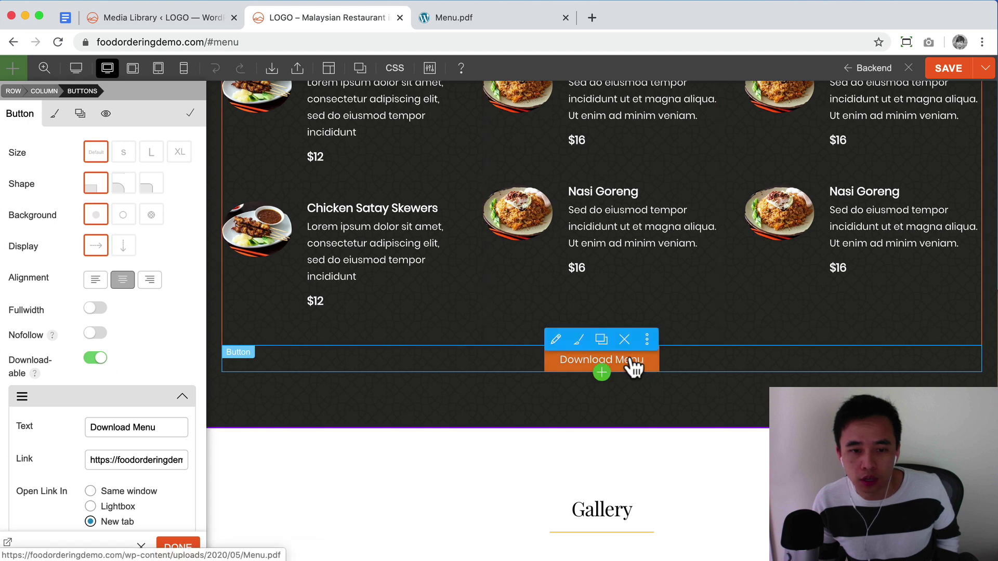
pyautogui.click(178, 546)
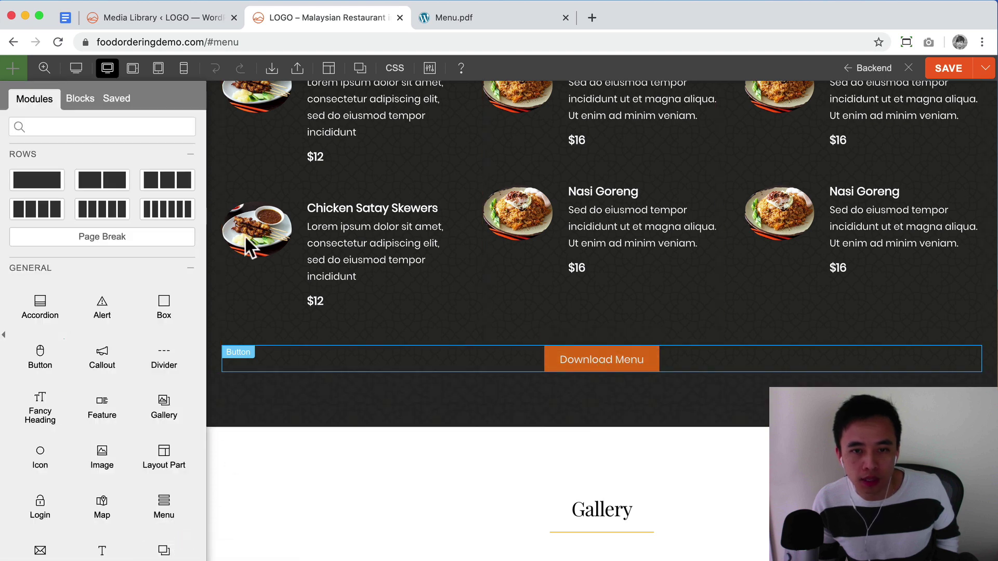
pyautogui.click(961, 68)
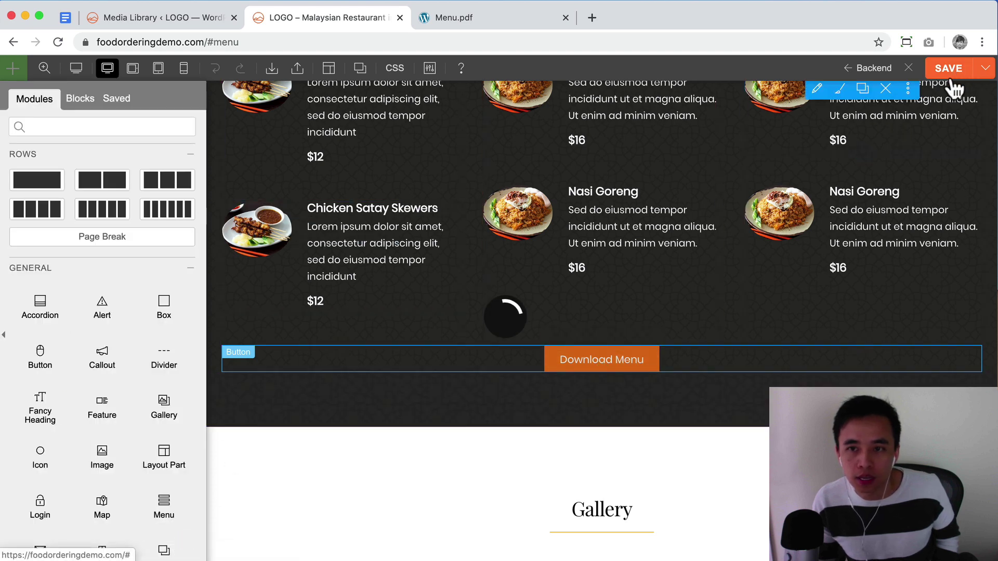
pyautogui.click(909, 68)
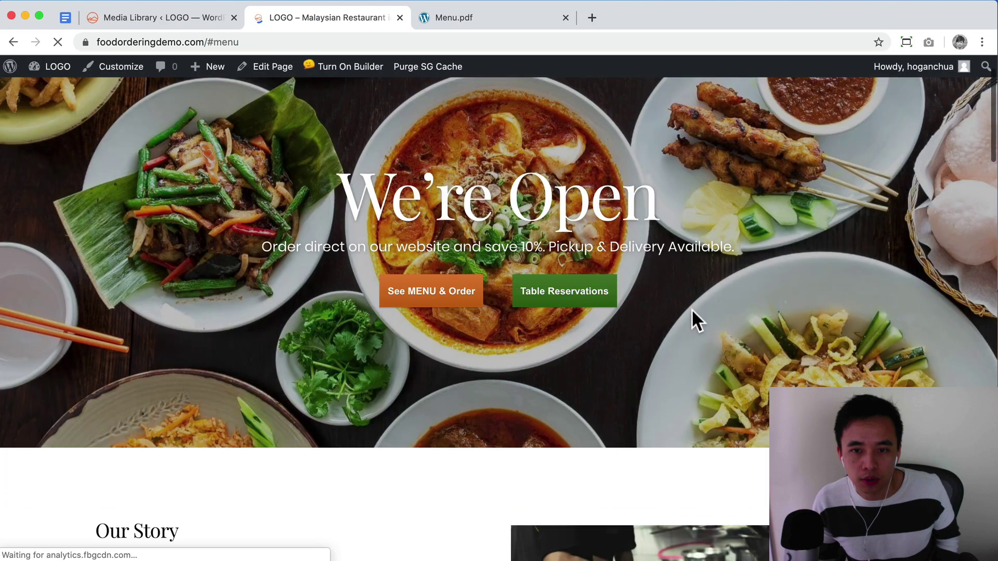
pyautogui.scroll(-2, 623, 343)
pyautogui.scroll(4, 546, 400)
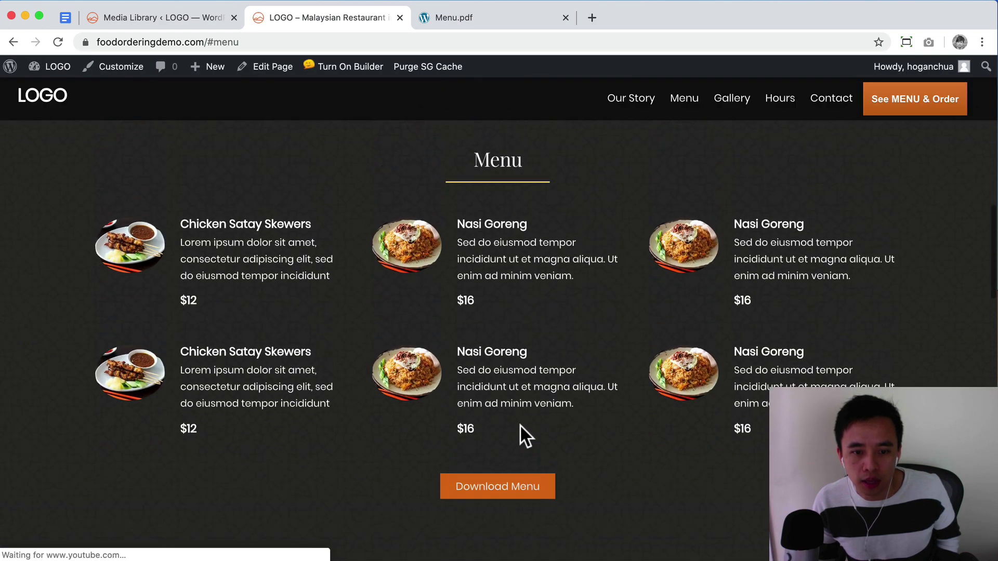
pyautogui.scroll(-2, 541, 406)
pyautogui.click(494, 458)
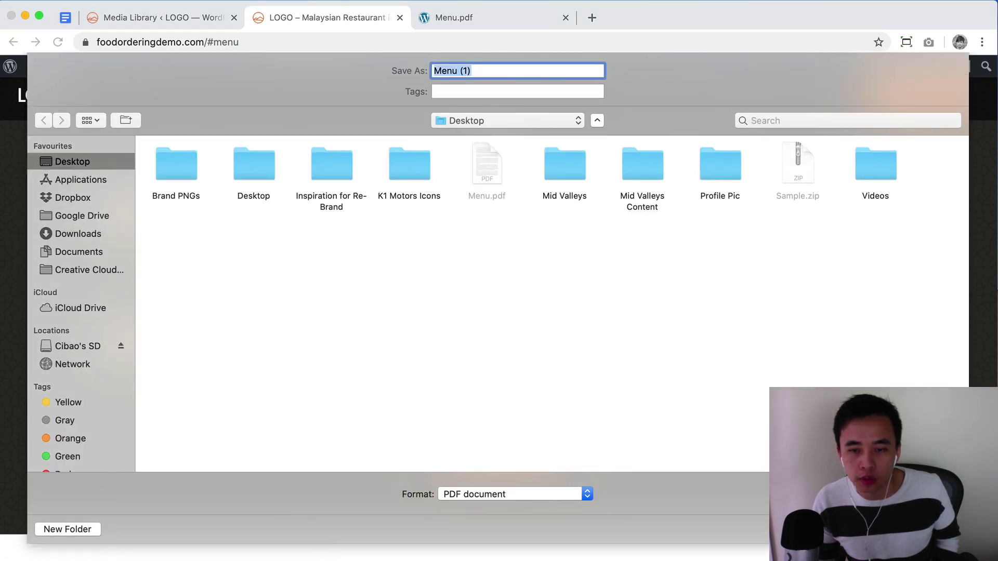
pyautogui.press('Escape')
pyautogui.click(450, 14)
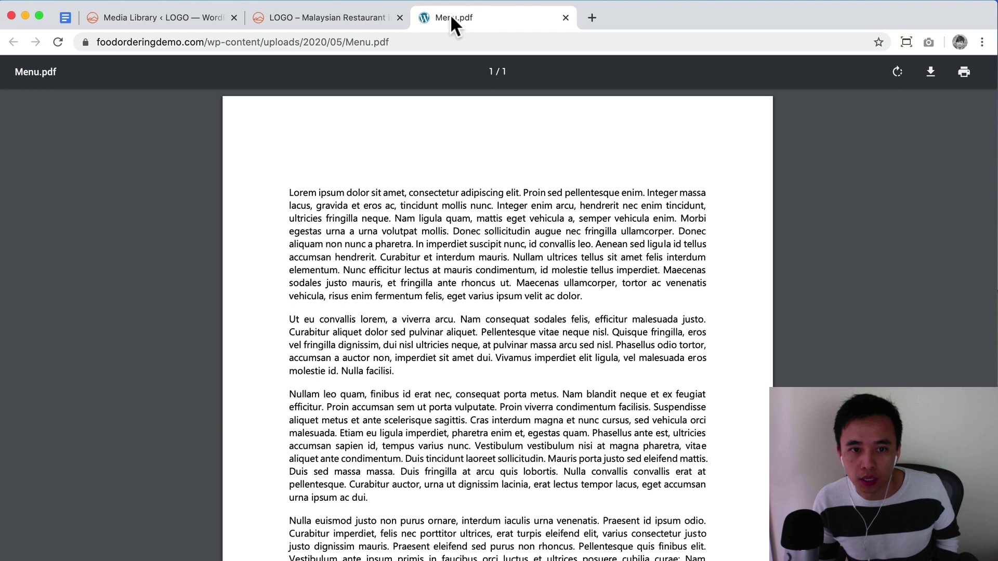
pyautogui.click(324, 20)
pyautogui.scroll(10, 491, 213)
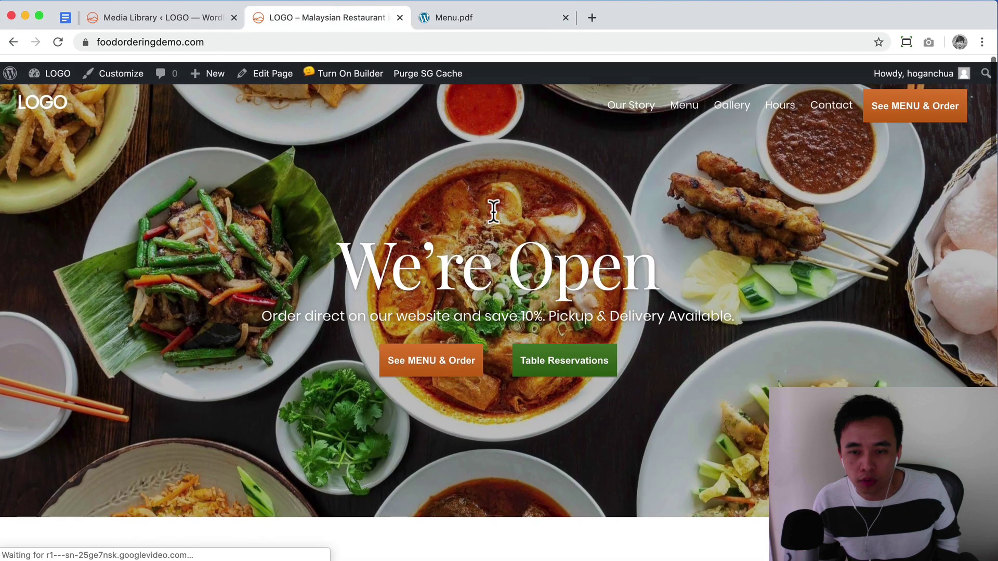